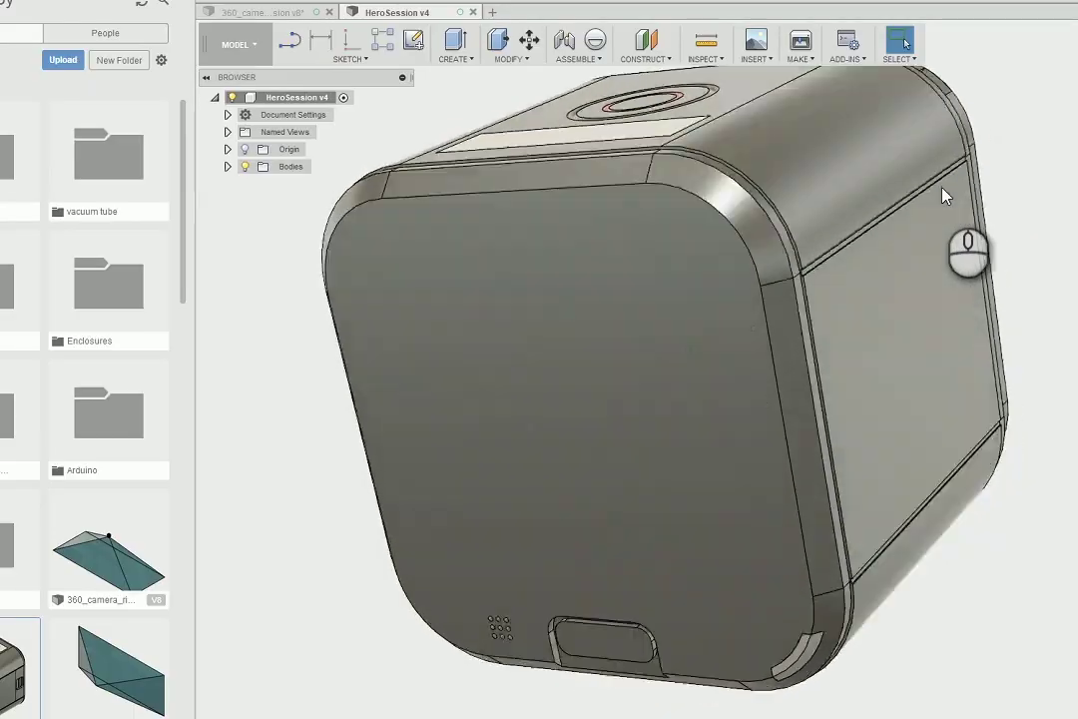
Orbit the camera body, NP-F750 battery rig and GoPro rig, ending on an upright stepper motor view
middle_click_drag(945, 196, 608, 212, "shift")
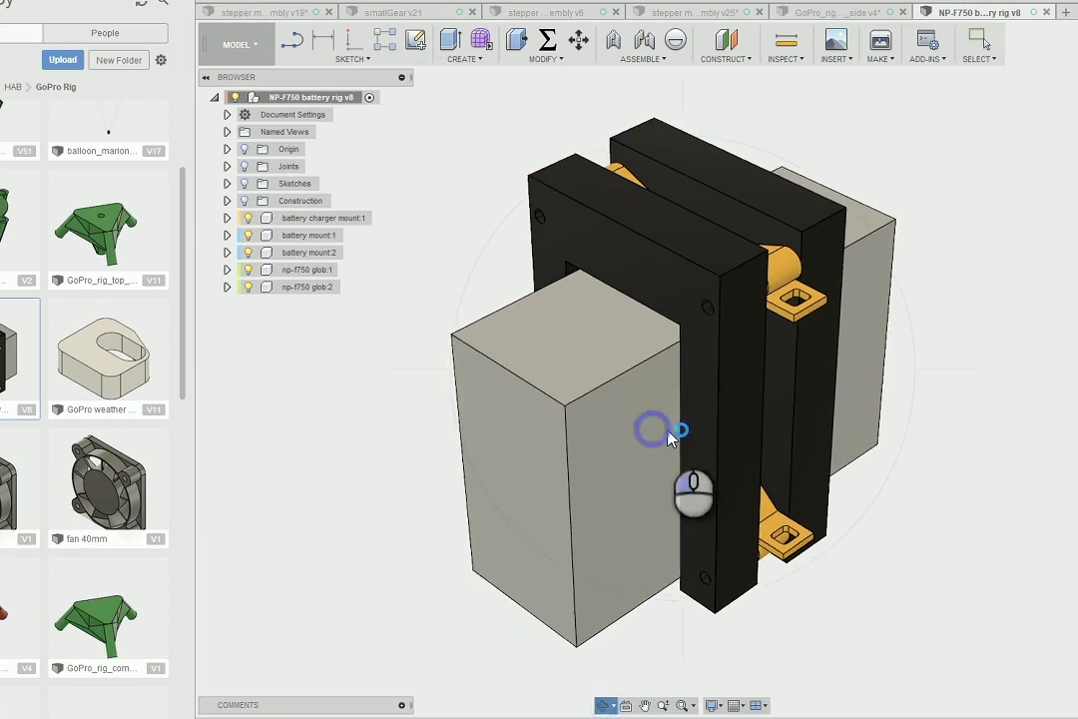
middle_click_drag(670, 436, 756, 466, "shift")
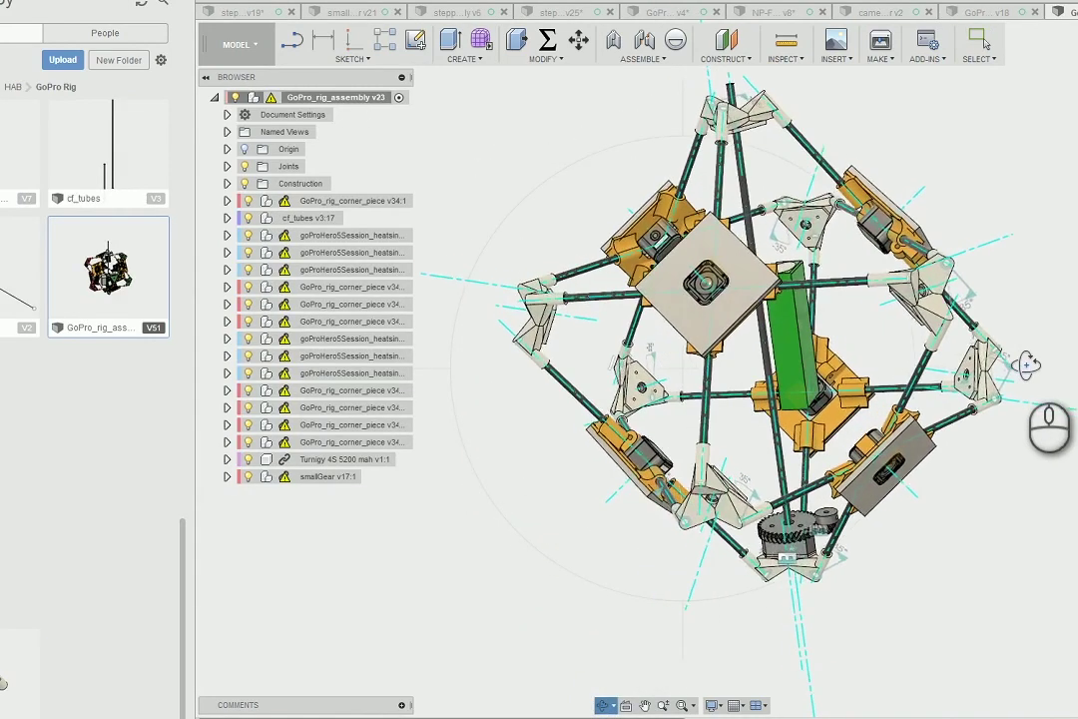
middle_click_drag(1028, 365, 1034, 361, "shift")
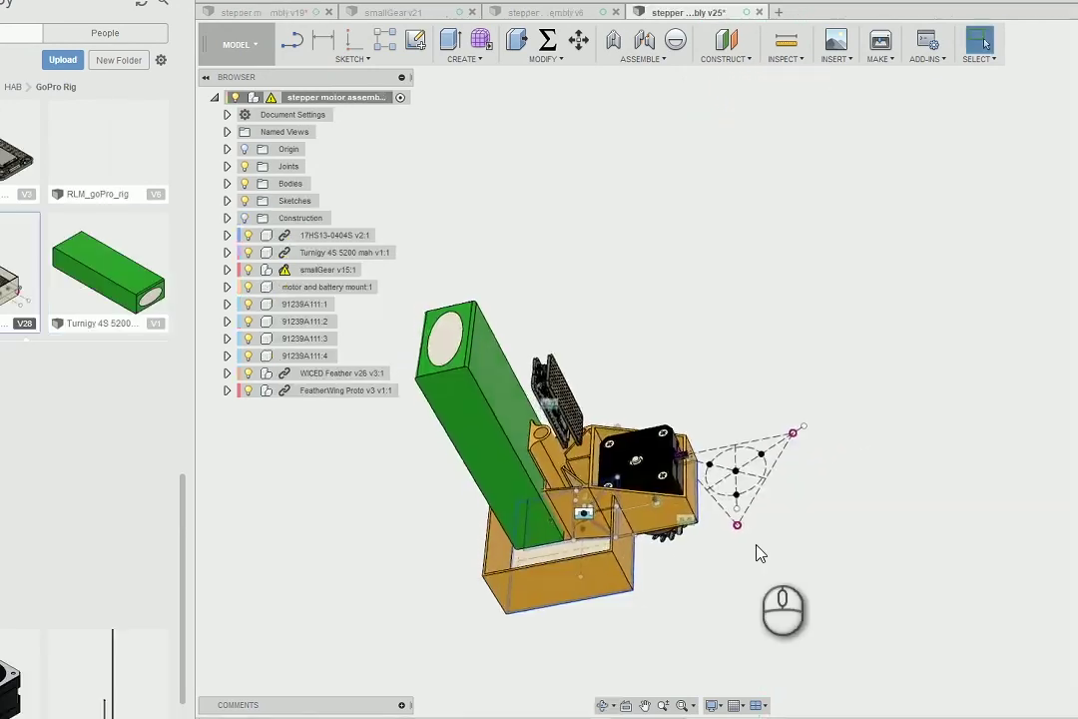
middle_click_drag(759, 553, 749, 555, "shift")
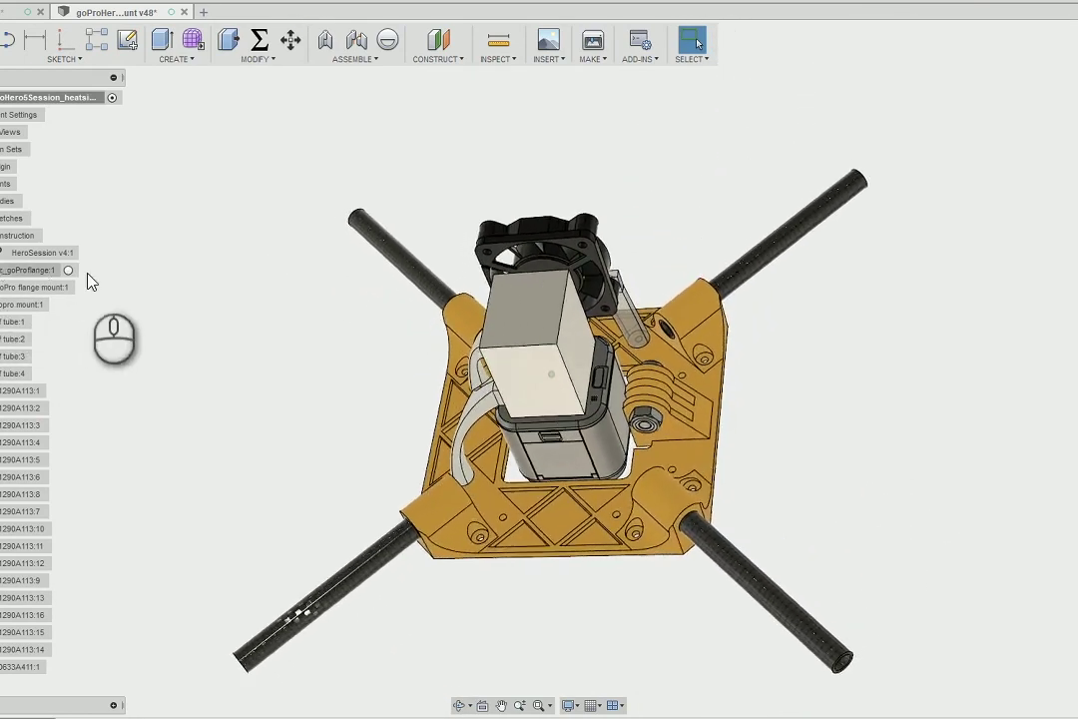
middle_click_drag(88, 280, 159, 295, "shift")
scroll(439, 308, "up", 10)
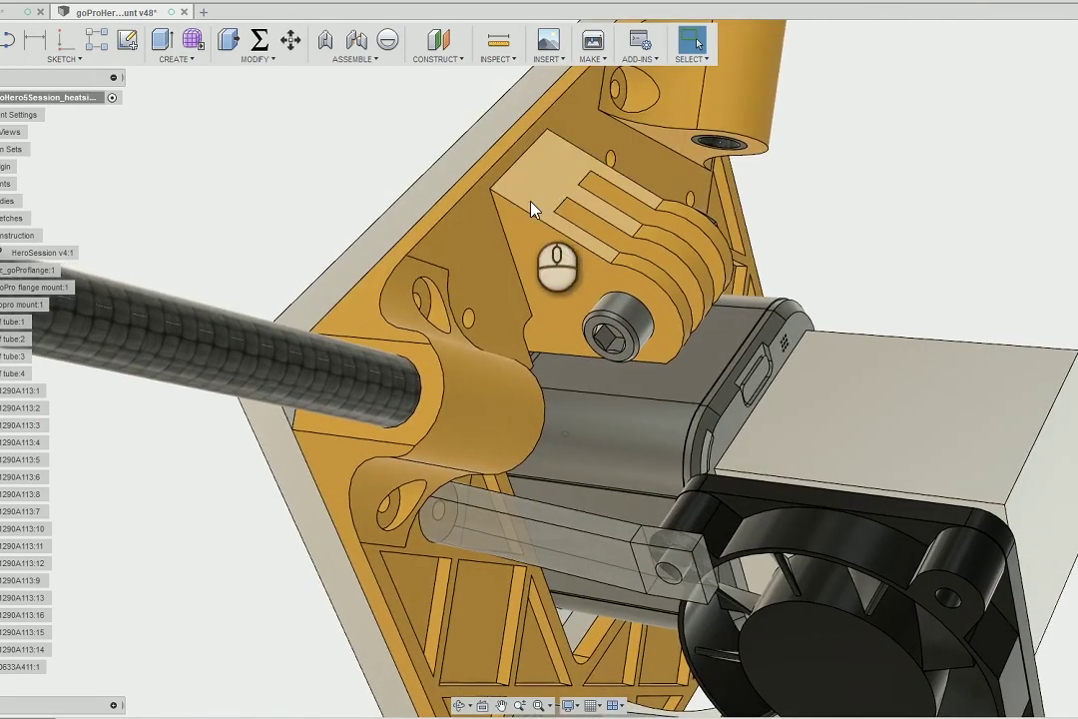
mouse_move(435, 378)
middle_mouse_down("shift")
mouse_move(544, 241)
mouse_move(534, 313)
mouse_move(504, 307)
mouse_move(540, 293)
mouse_move(523, 293)
middle_mouse_up("shift")
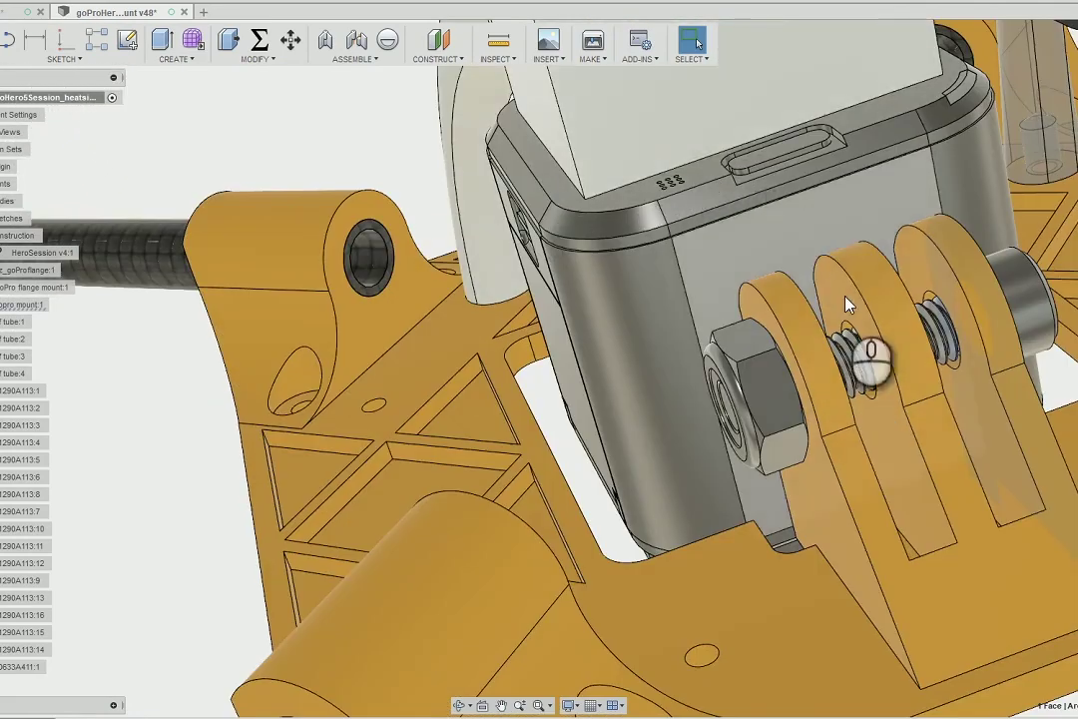
left_click(881, 447)
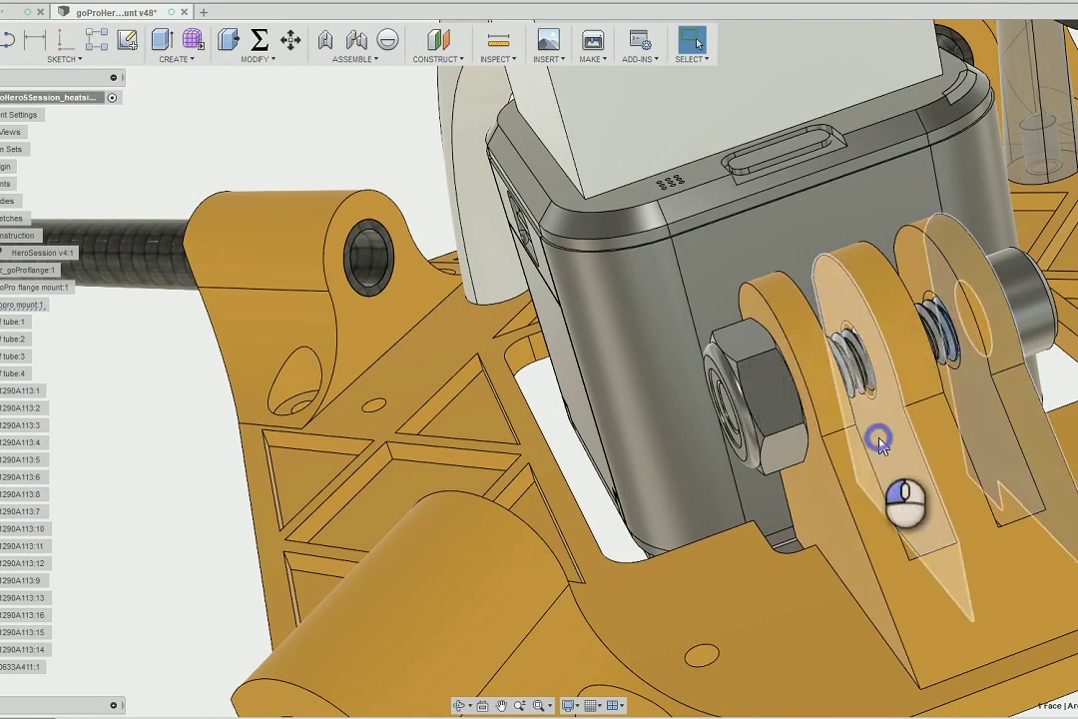
left_click(984, 410)
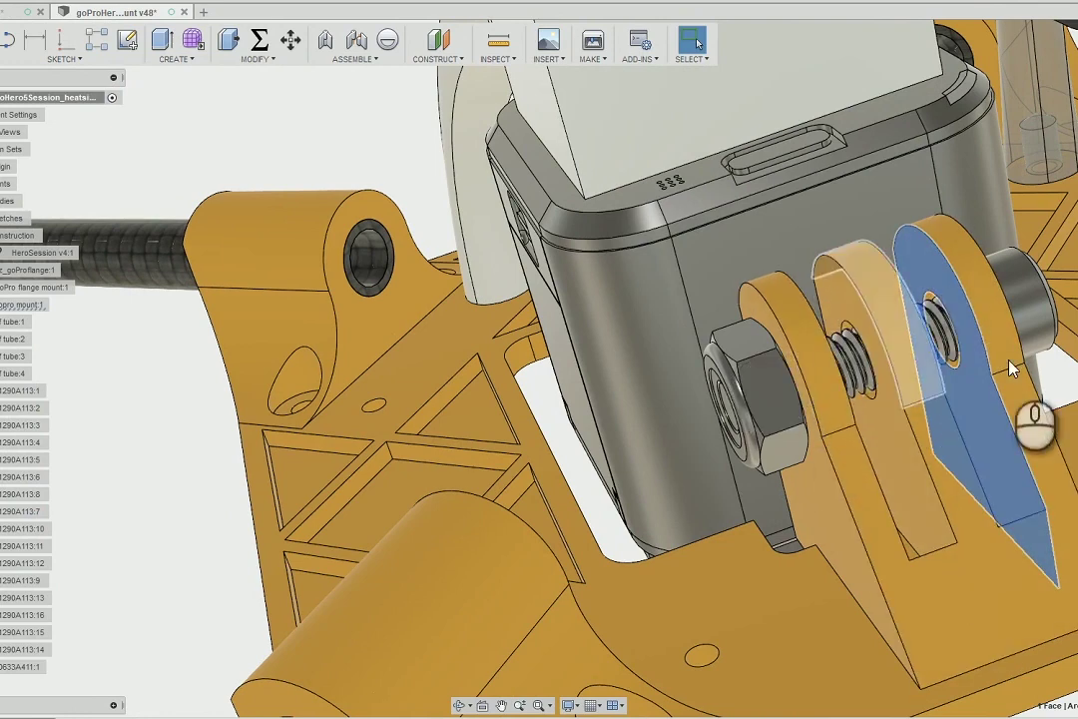
scroll(567, 387, "down", 10)
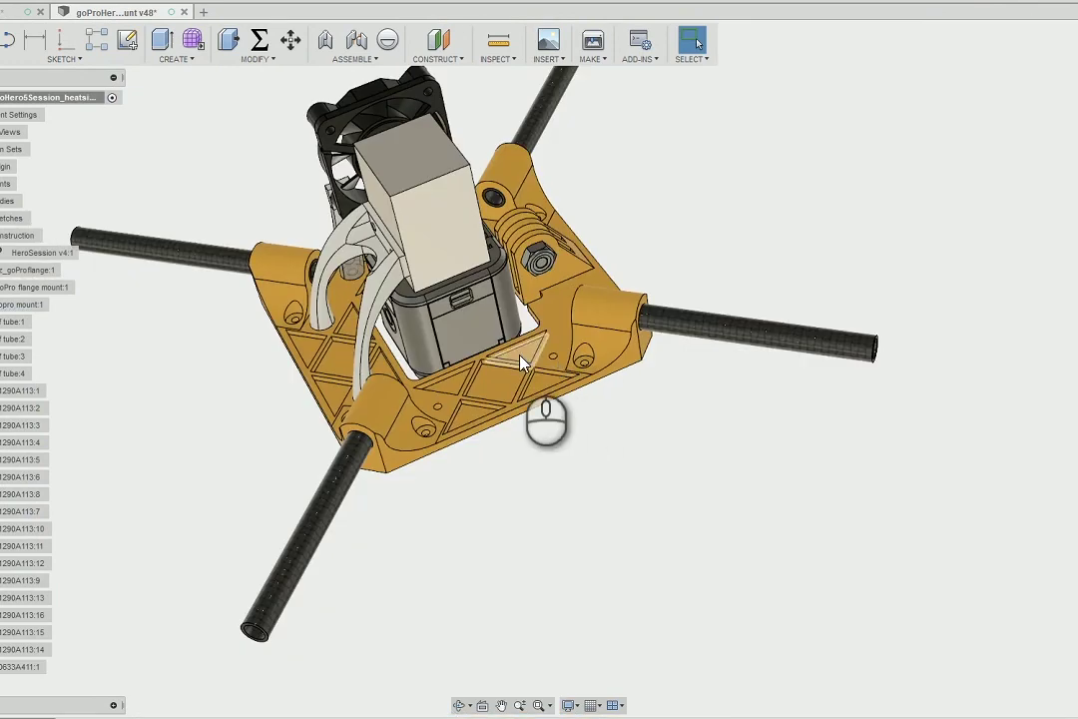
middle_click_drag(522, 361, 489, 385, "shift")
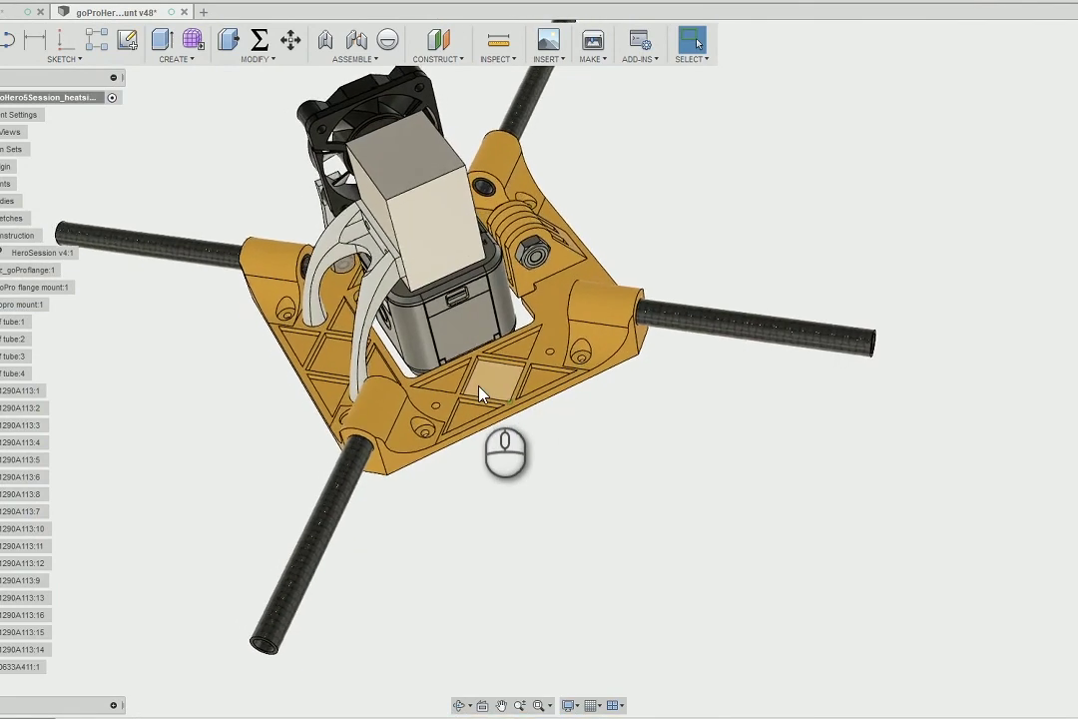
scroll(806, 427, "up", 8)
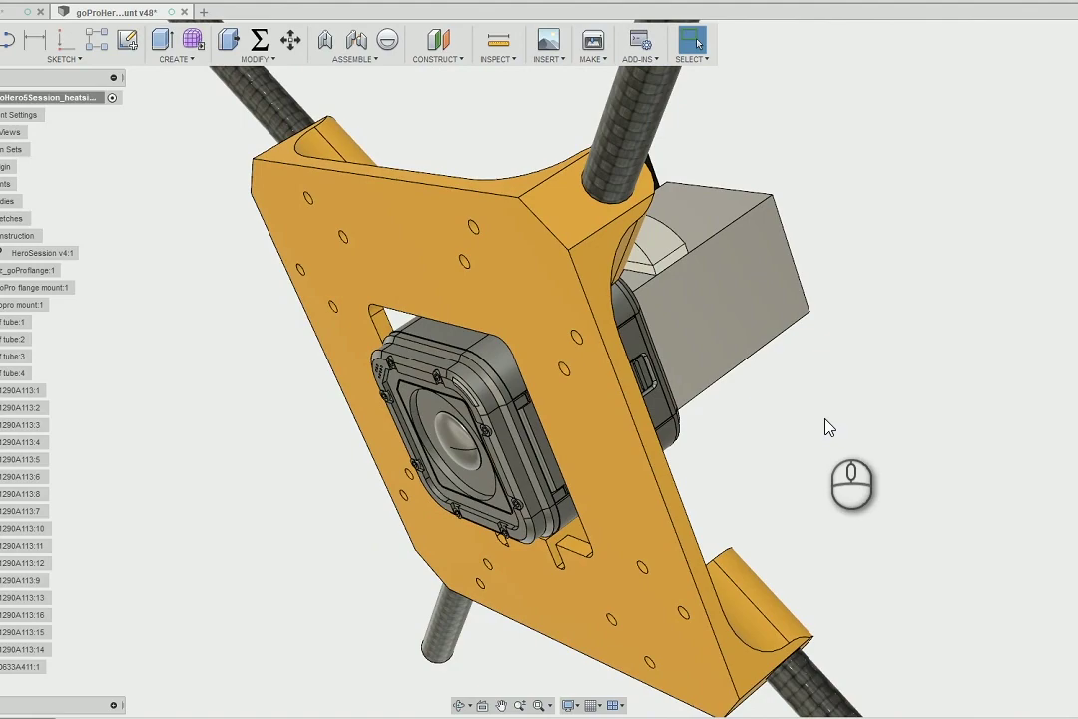
mouse_move(821, 436)
middle_mouse_down("shift")
mouse_move(784, 437)
mouse_move(751, 381)
mouse_move(736, 284)
middle_mouse_up("shift")
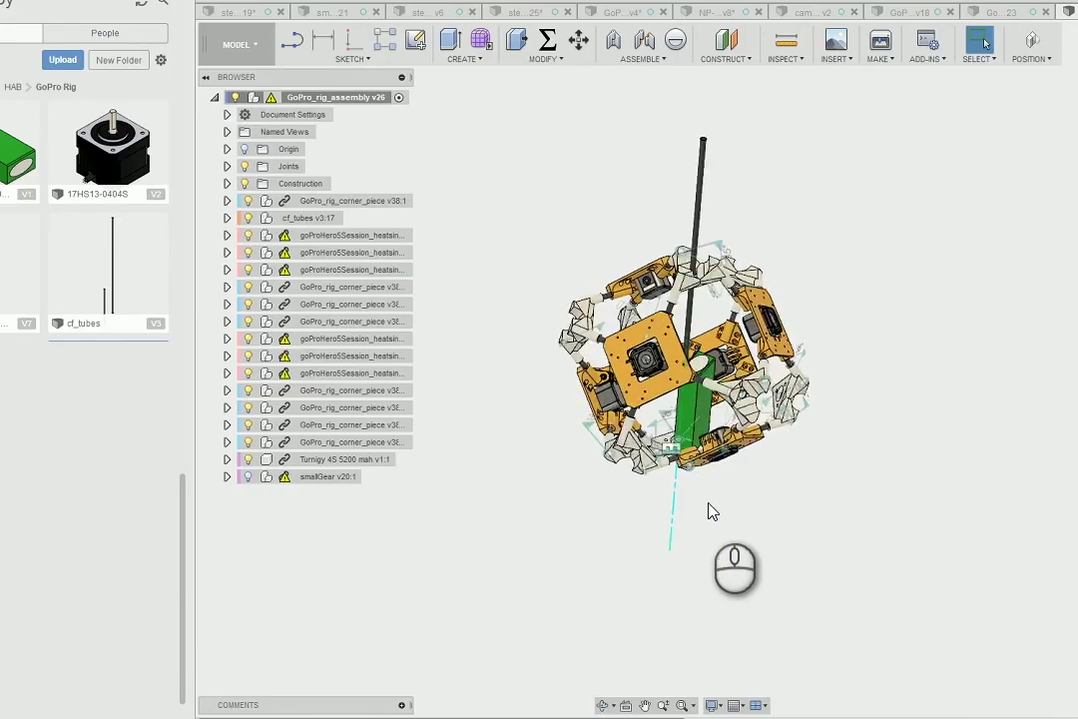
Orbit the camera mount and the cube rig's green battery and gear, then switch GoPro rig documents
middle_click_drag(708, 512, 726, 502, "shift")
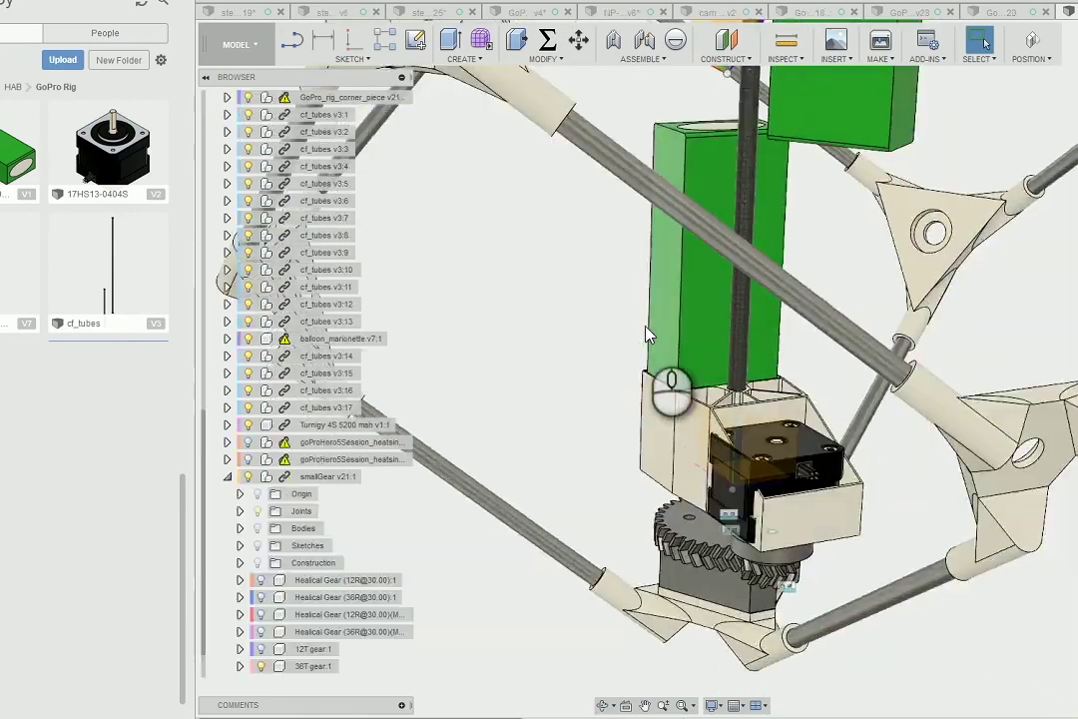
middle_click_drag(647, 334, 767, 337, "shift")
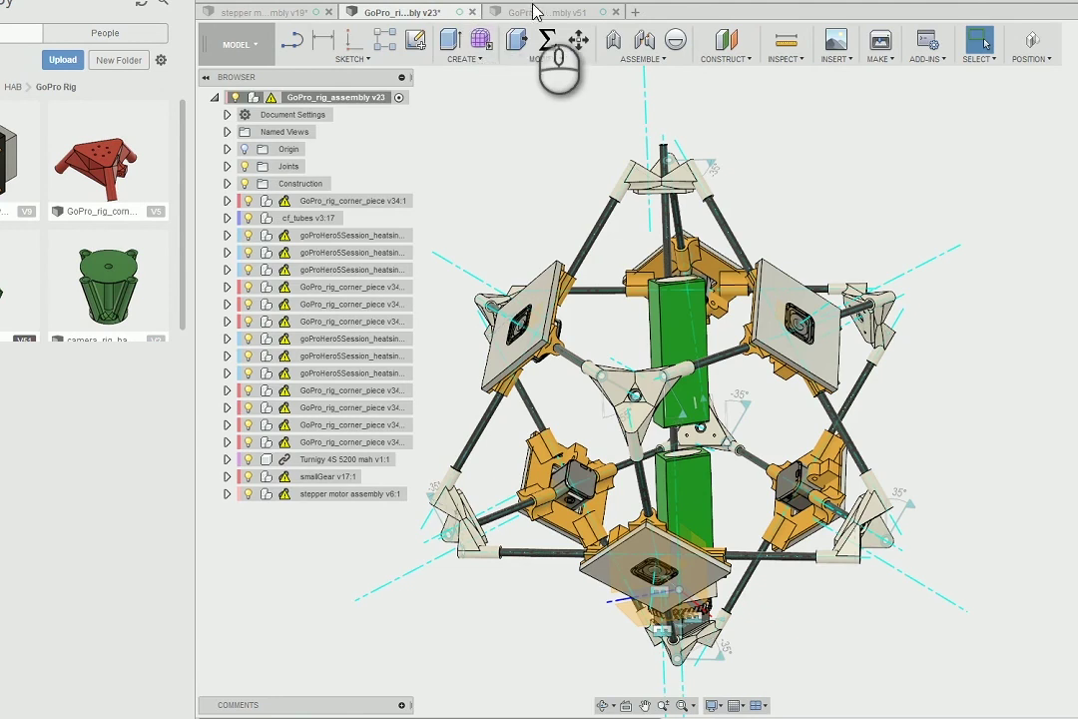
left_click(539, 12)
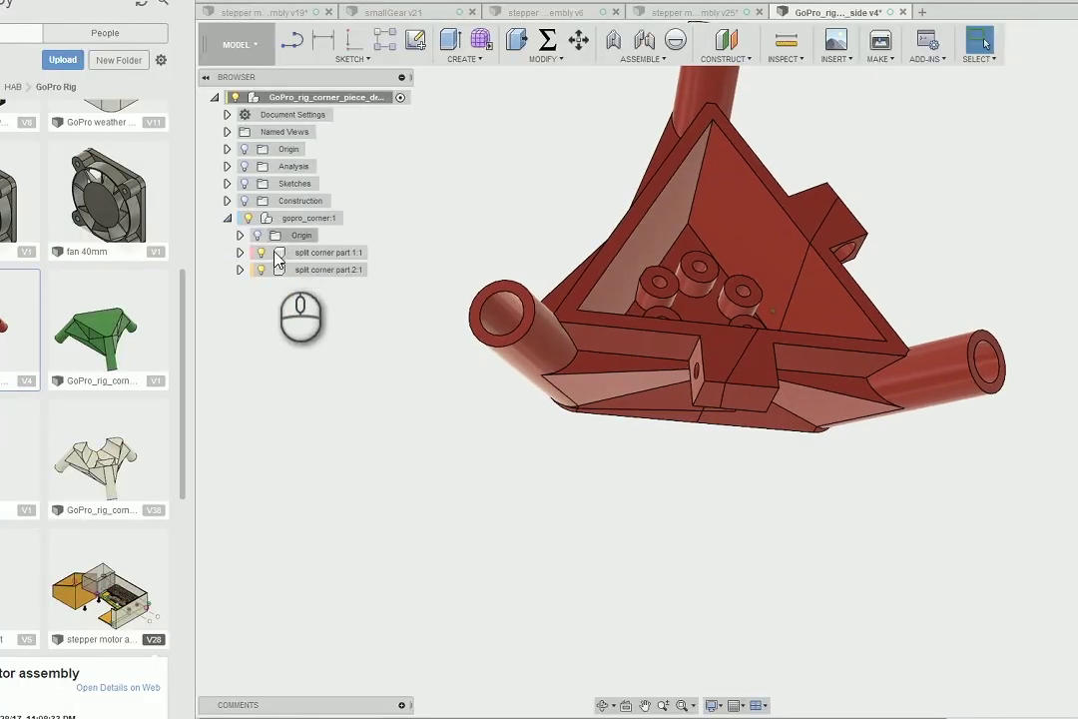
Toggle visibility of split corner halves 1:1 and 2:1 to compare each half
left_click(262, 253)
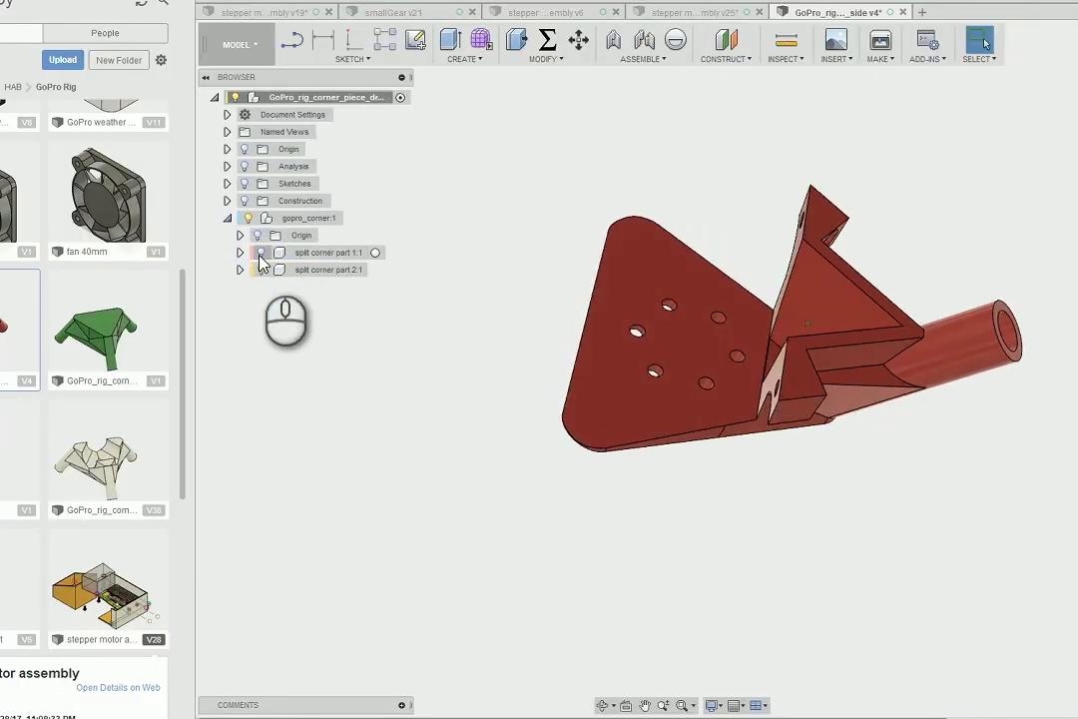
left_click(261, 253)
left_click(259, 270)
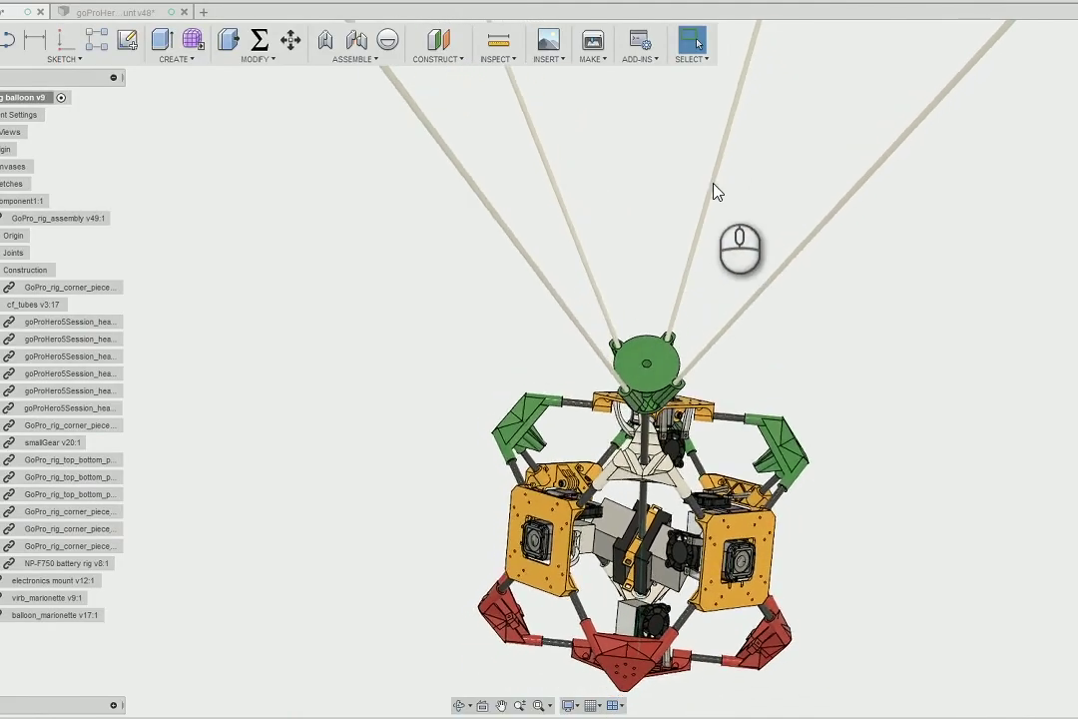
middle_click_drag(696, 251, 504, 352, "shift")
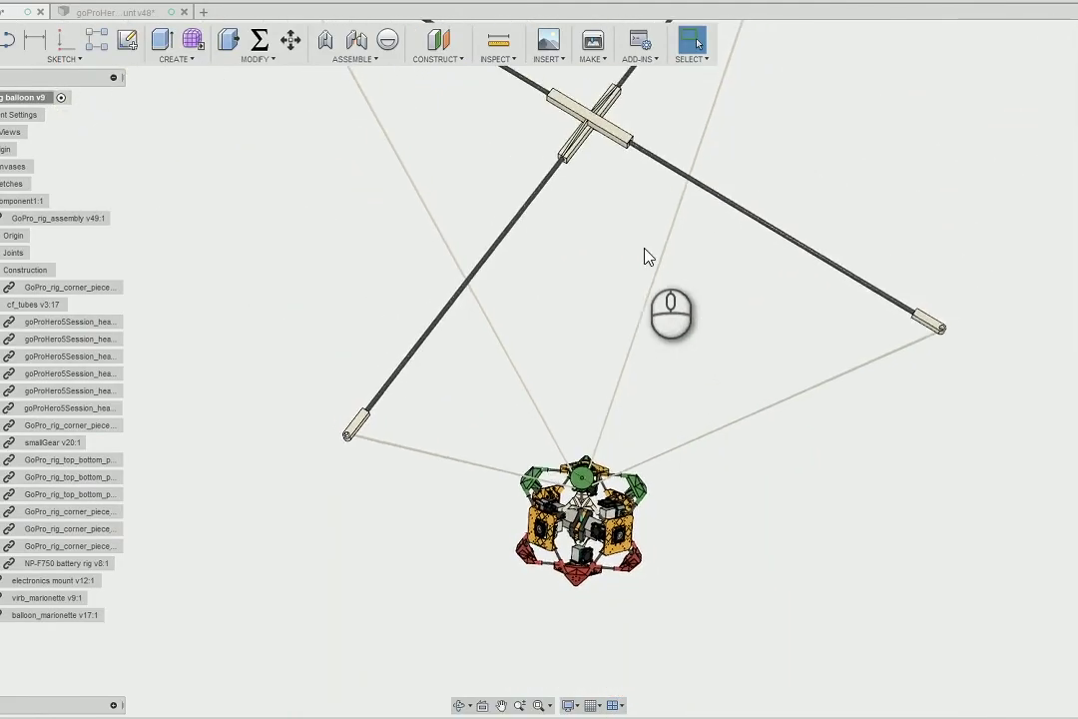
mouse_move(644, 257)
middle_mouse_down("shift")
mouse_move(433, 202)
mouse_move(357, 143)
middle_mouse_up("shift")
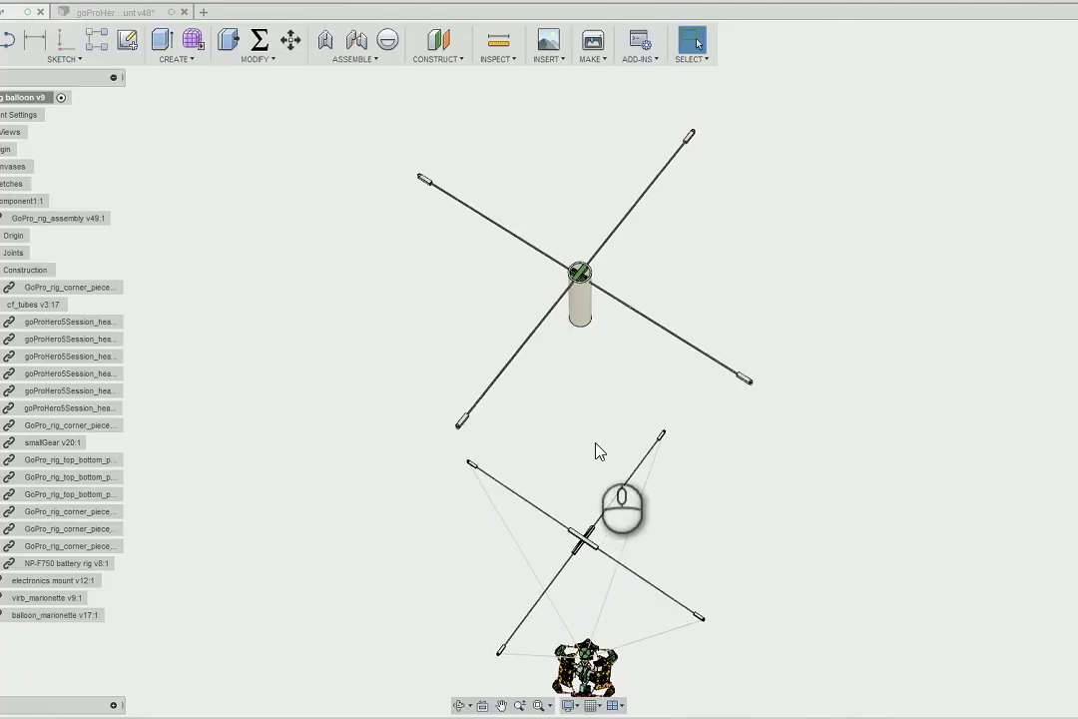
middle_click_drag(599, 442, 611, 240, "shift")
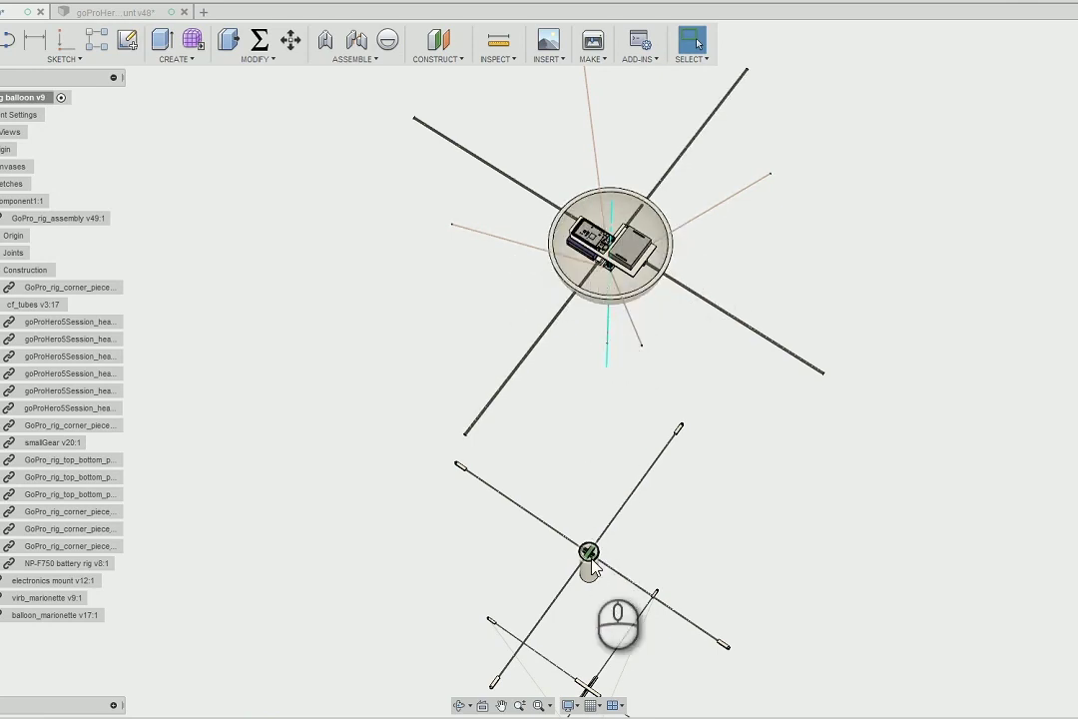
scroll(630, 343, "up", 2)
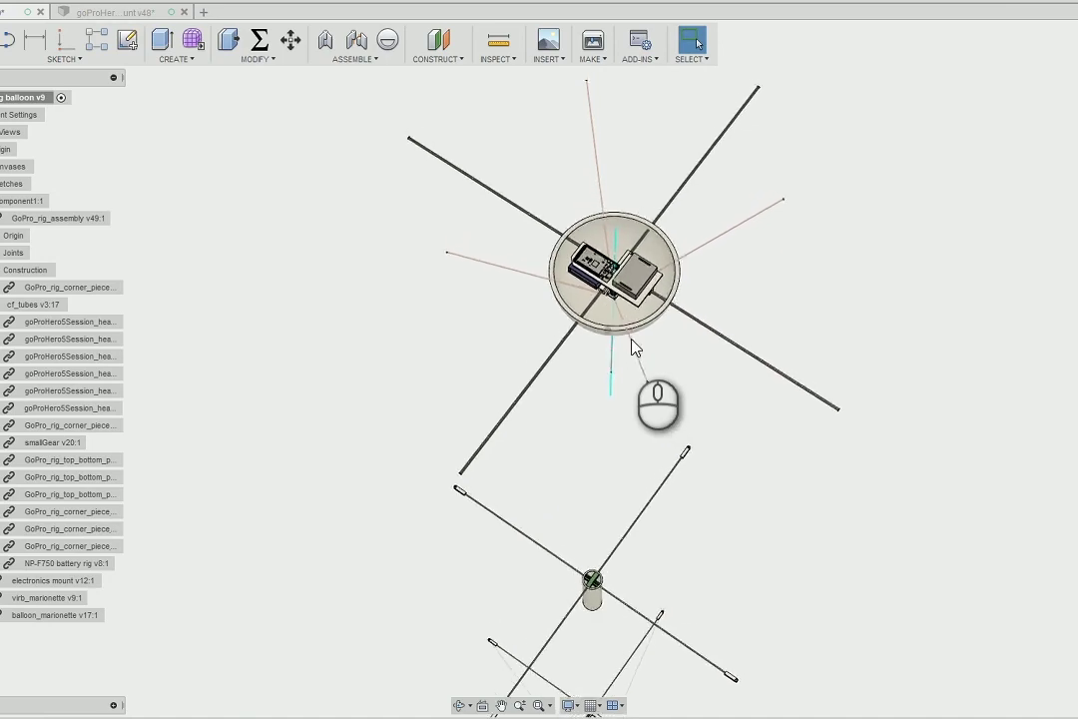
scroll(631, 342, "up", 2)
scroll(632, 340, "up", 2)
scroll(632, 340, "up", 2)
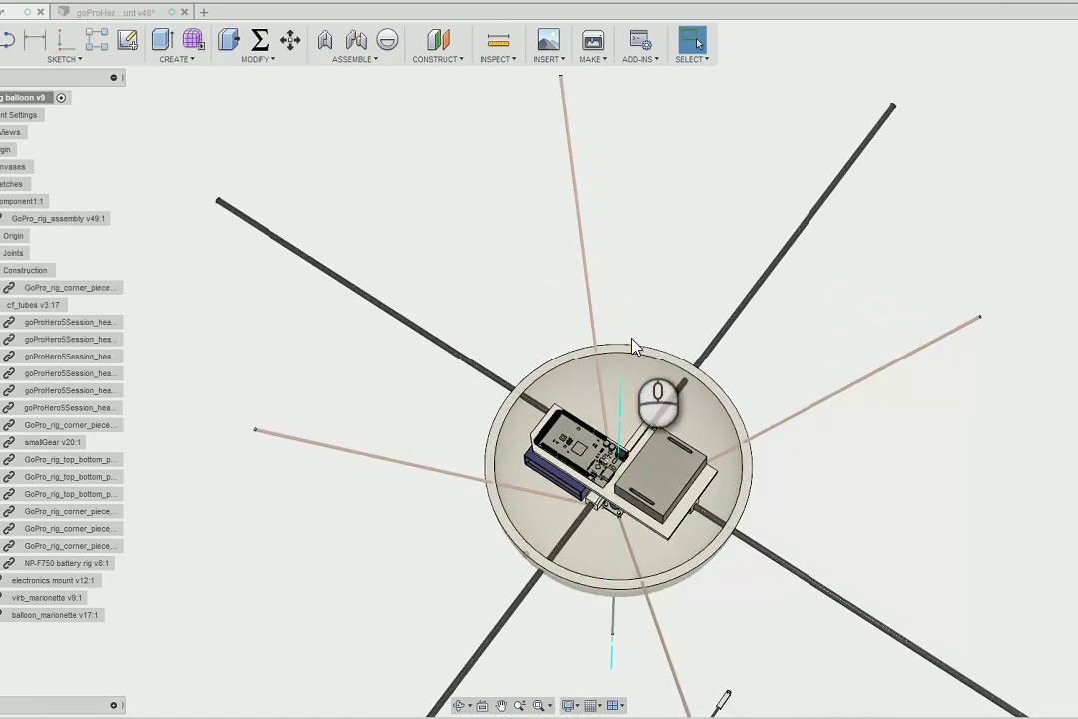
scroll(632, 344, "up", 2)
scroll(632, 344, "up", 2)
scroll(632, 344, "up", 2)
scroll(632, 345, "up", 2)
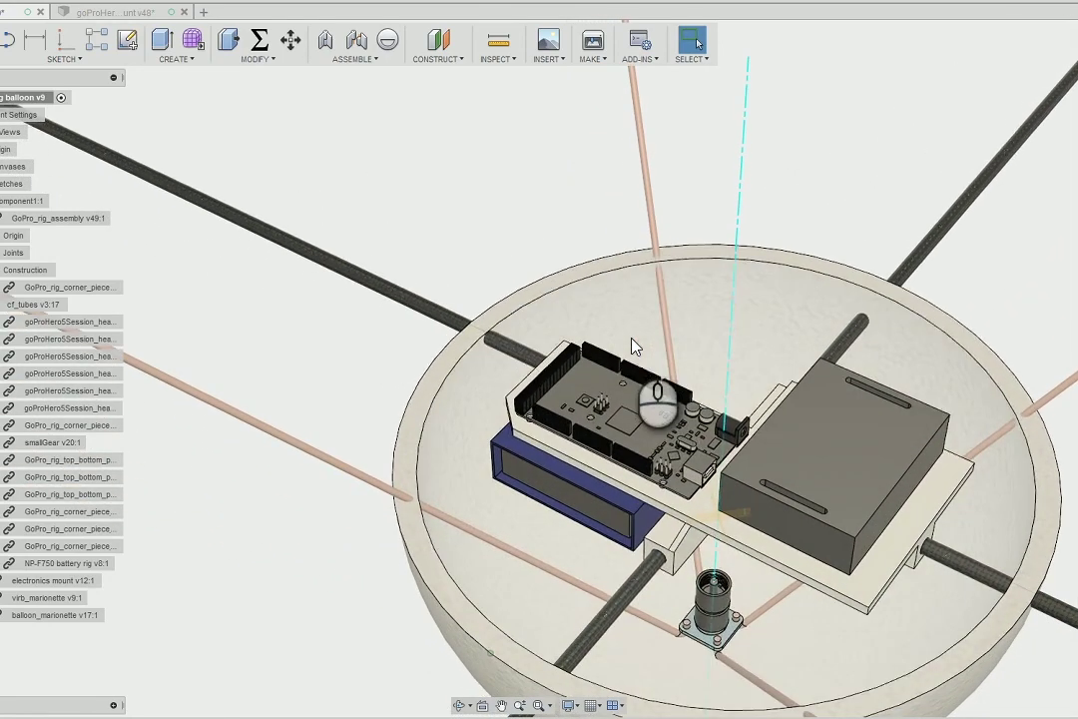